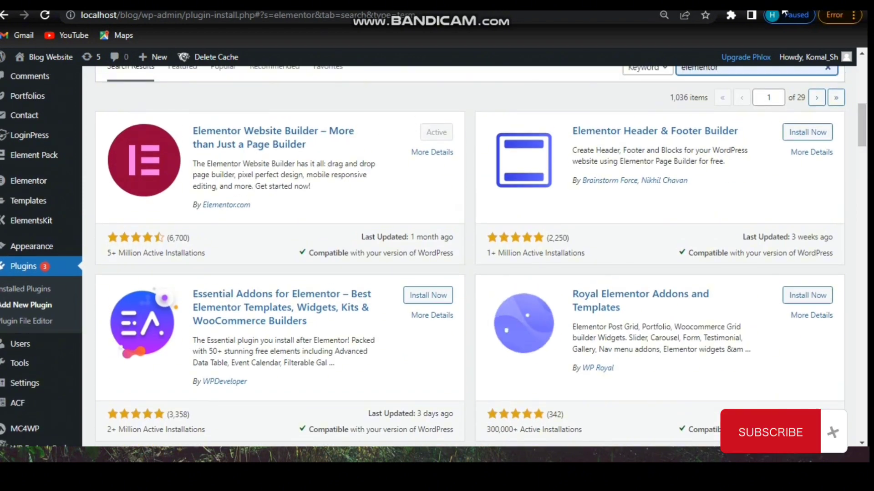
scroll(12, 201, up, 10)
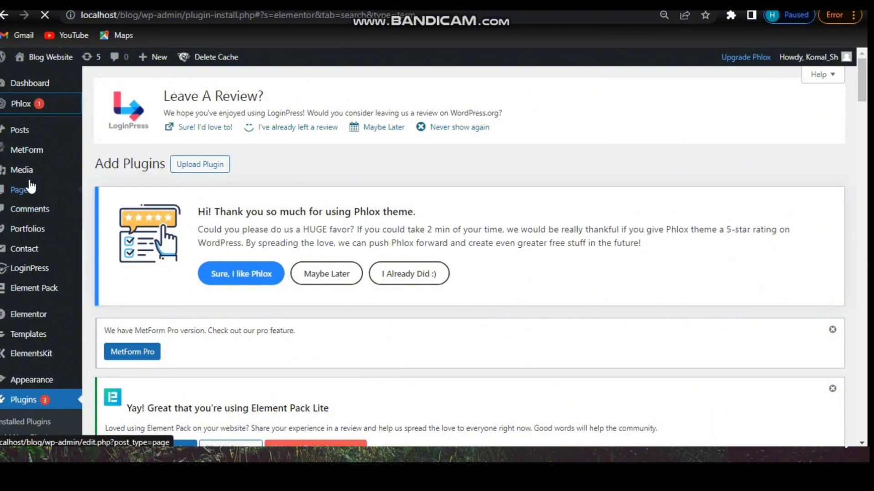
click(111, 192)
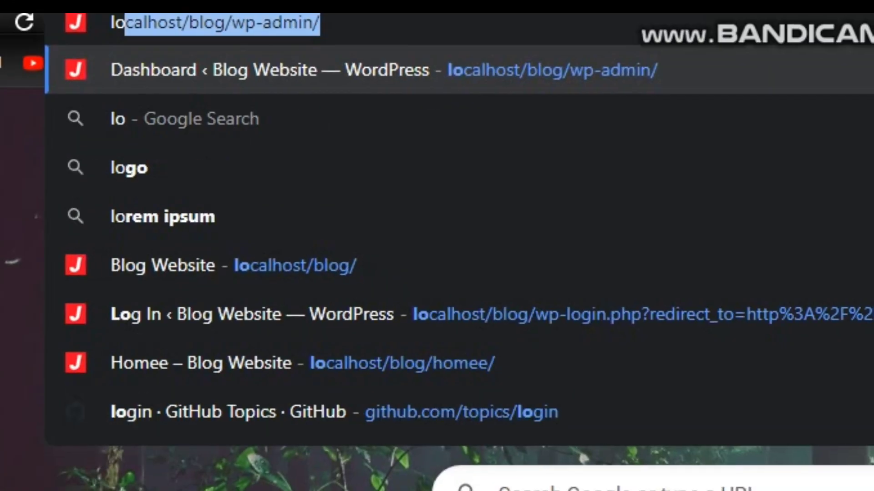
Open the WordPress dashboard at localhost/blog/wp-admin/ and go to the page for adding new plugins.
key(Return)
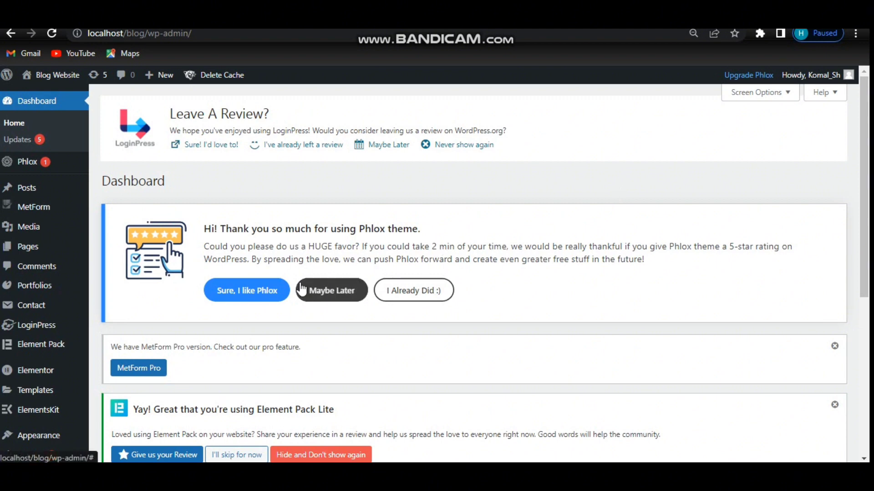
mouse_move(28, 456)
click(126, 415)
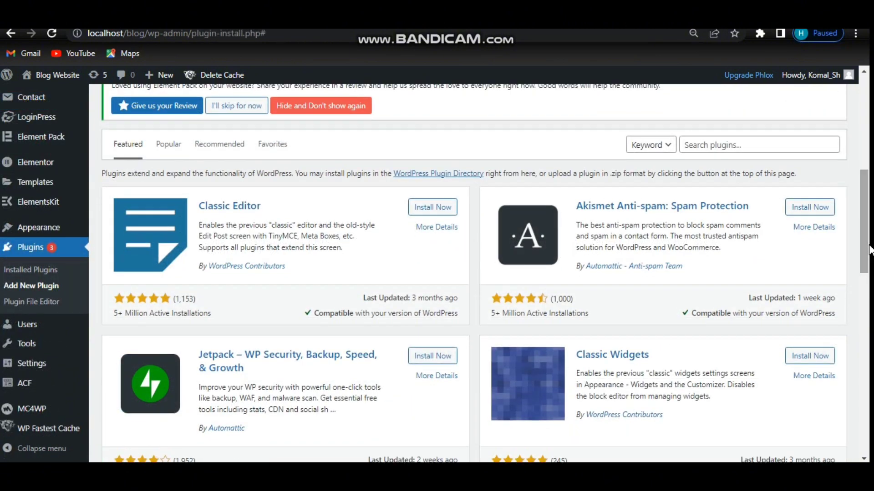
Search the plugin directory for "elementor" to look for the Elementor Website Builder plugin.
click(748, 149)
text(e)
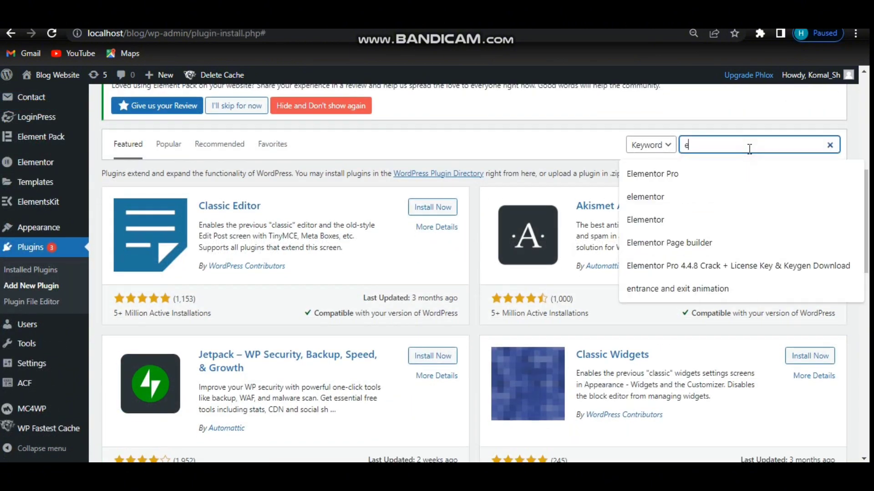
text(lementor)
scroll(261, 199, down, 6)
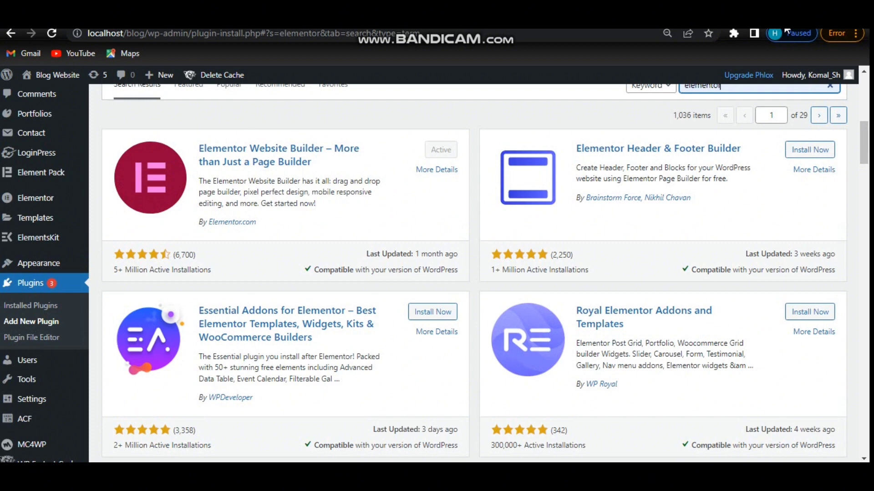
Open the list of all pages and start a new page.
scroll(19, 220, up, 10)
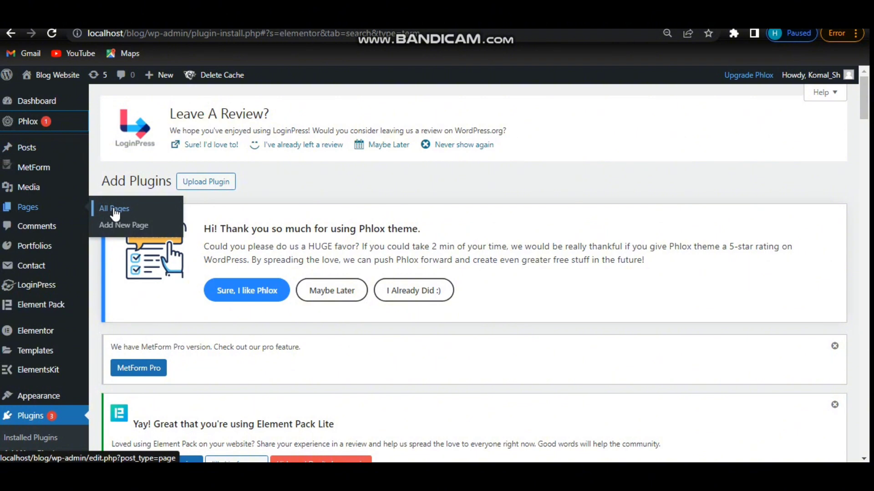
click(114, 209)
click(134, 211)
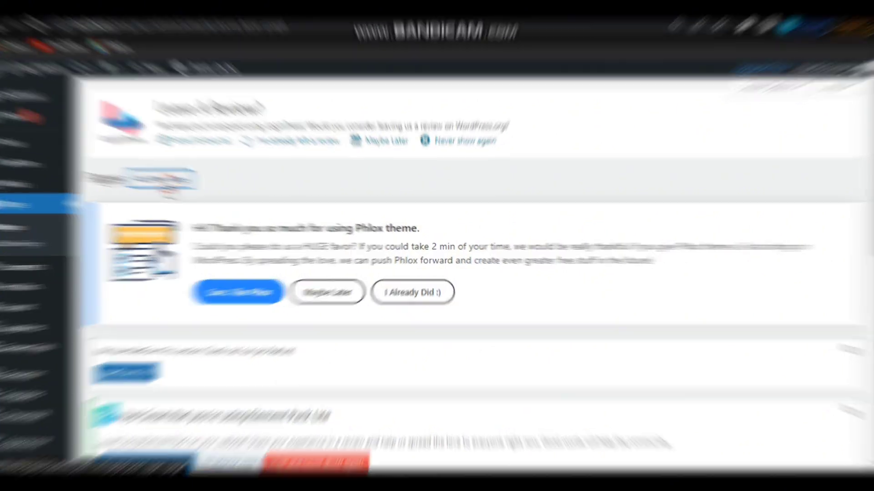
click(169, 183)
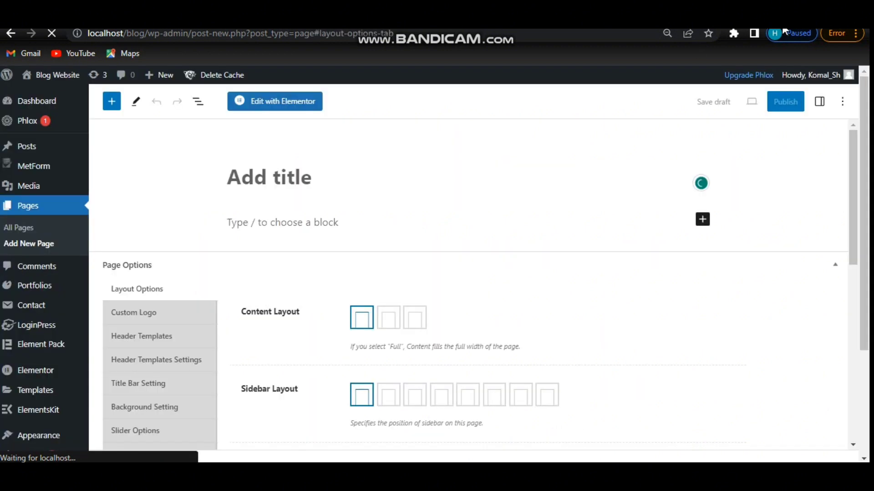
Title the new page "Demo" and publish it.
click(317, 179)
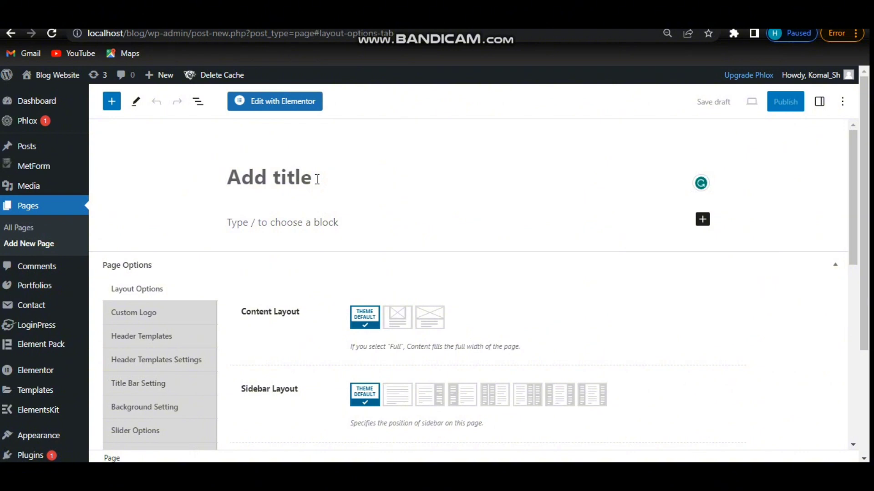
text(Demo)
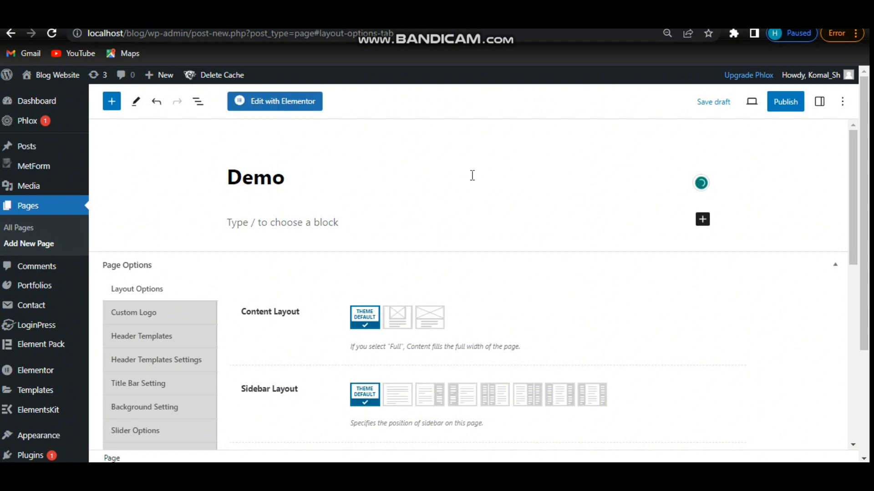
click(774, 106)
click(741, 101)
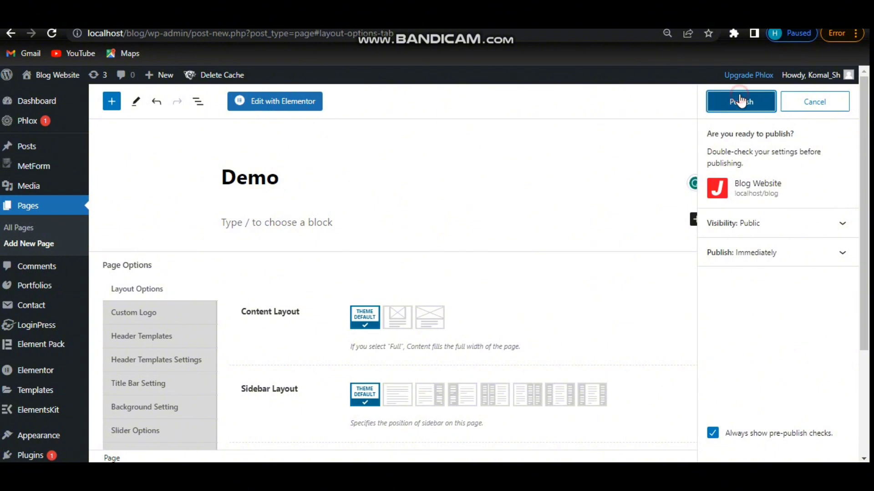
Open the Demo page in the Elementor editor and show the full-page templates in its template library.
click(274, 103)
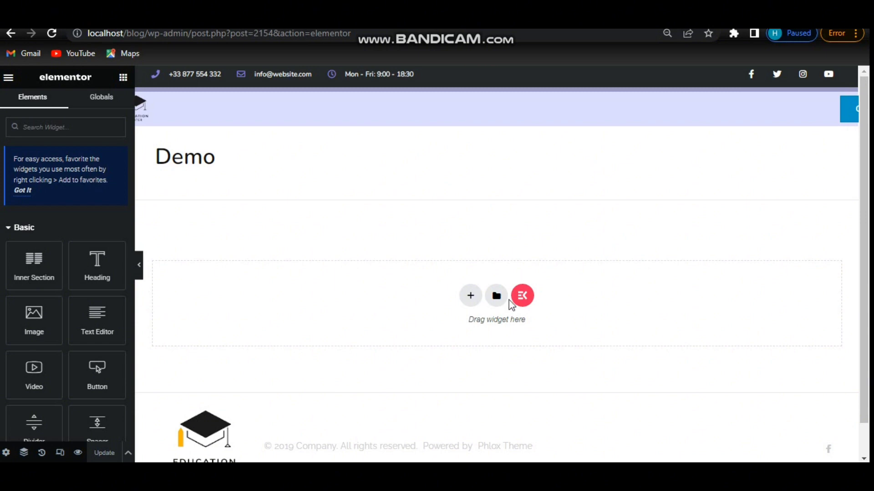
click(496, 298)
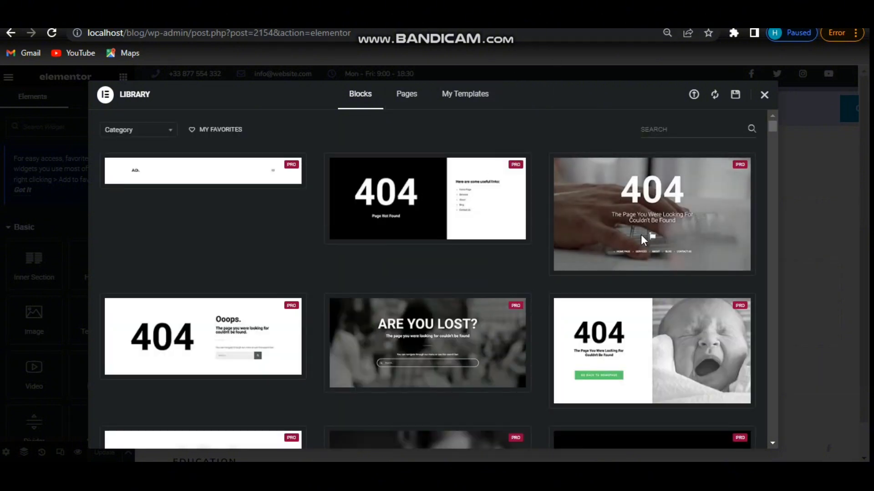
click(408, 97)
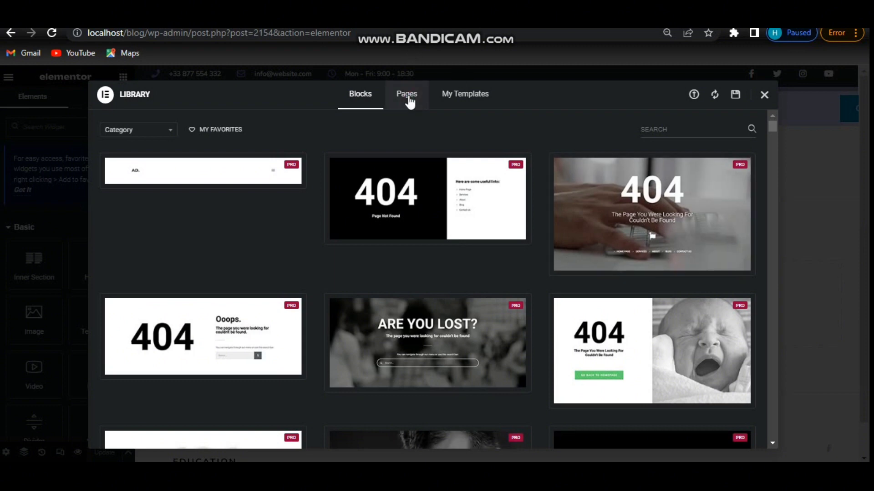
click(409, 99)
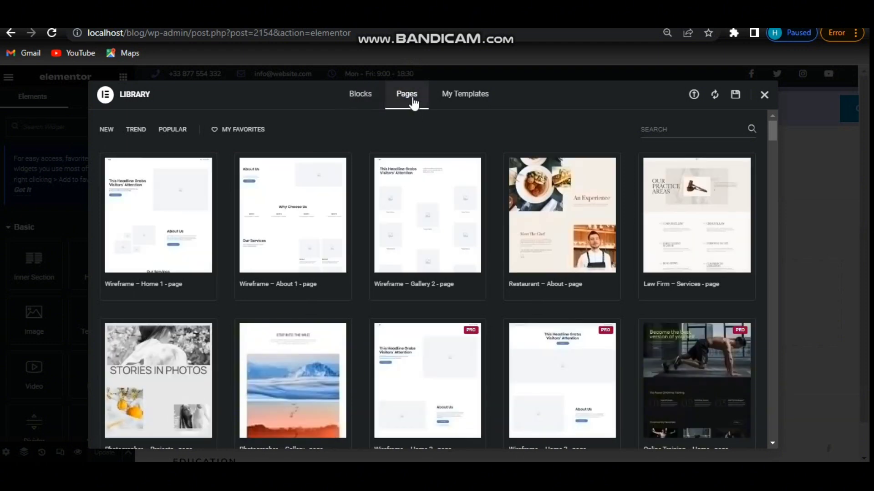
Insert the "Restaurant – Contact - page" template and apply its page settings to the Demo page.
mouse_move(462, 272)
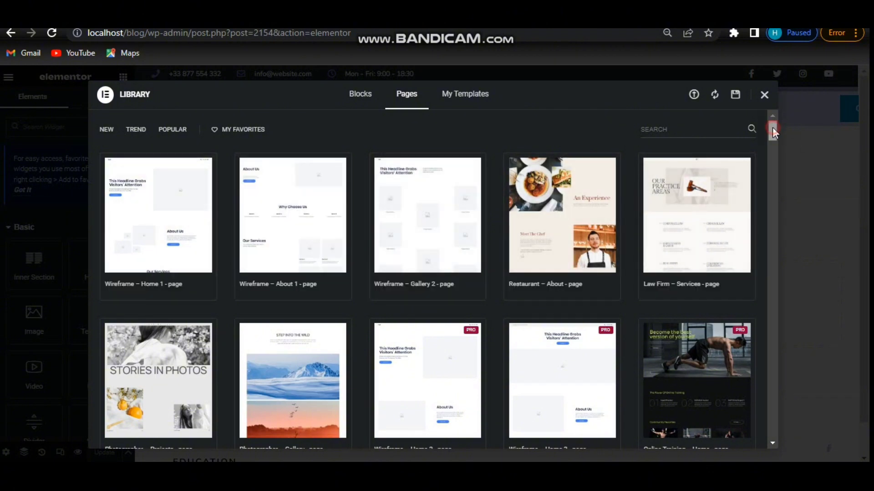
drag(772, 127, 772, 171)
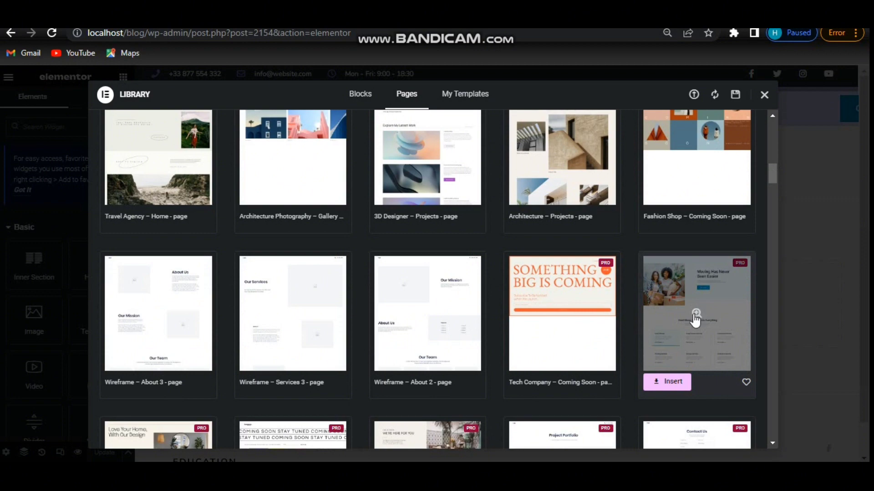
drag(771, 171, 772, 194)
mouse_move(577, 257)
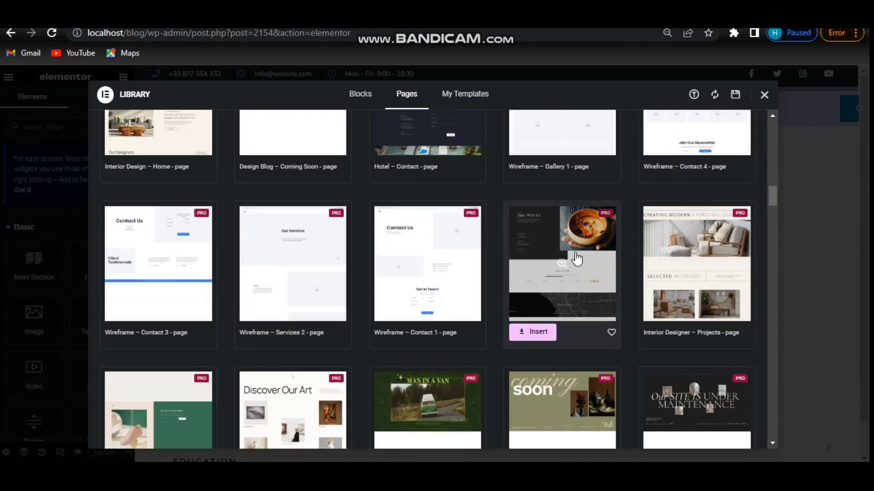
click(540, 337)
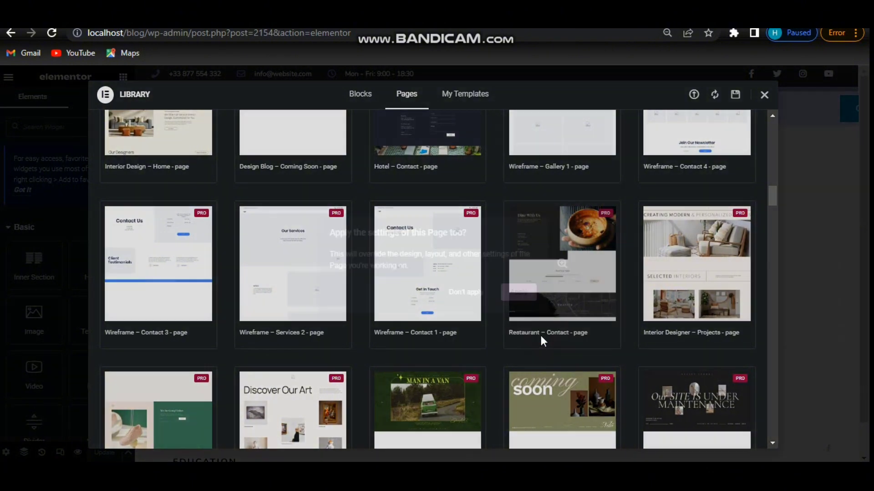
click(528, 293)
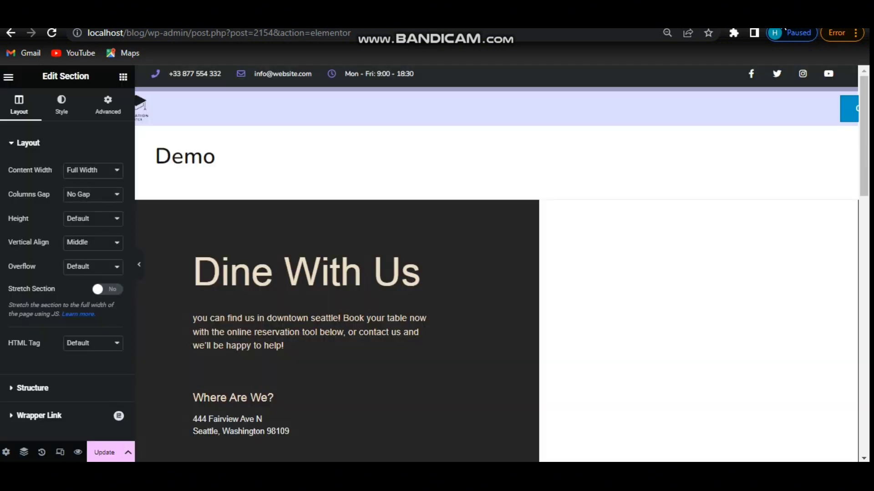
Review the inserted restaurant template and delete its sections from the Demo page.
drag(864, 131, 867, 453)
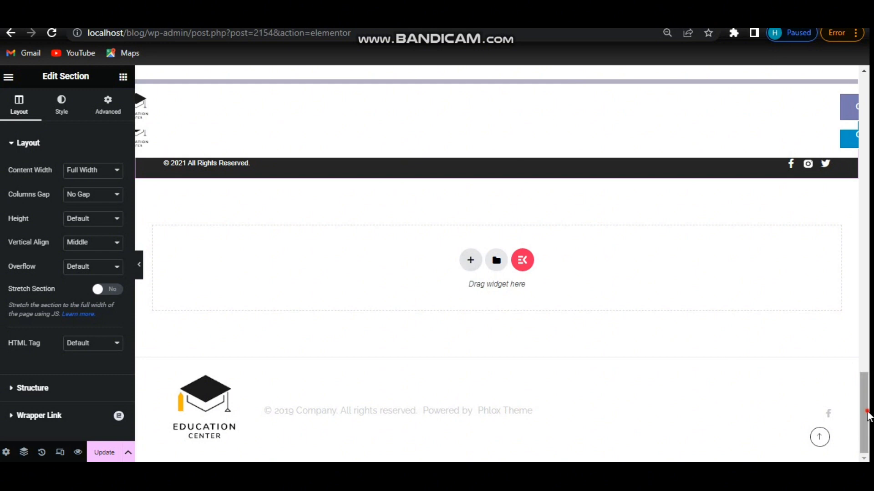
scroll(868, 416, up, 5)
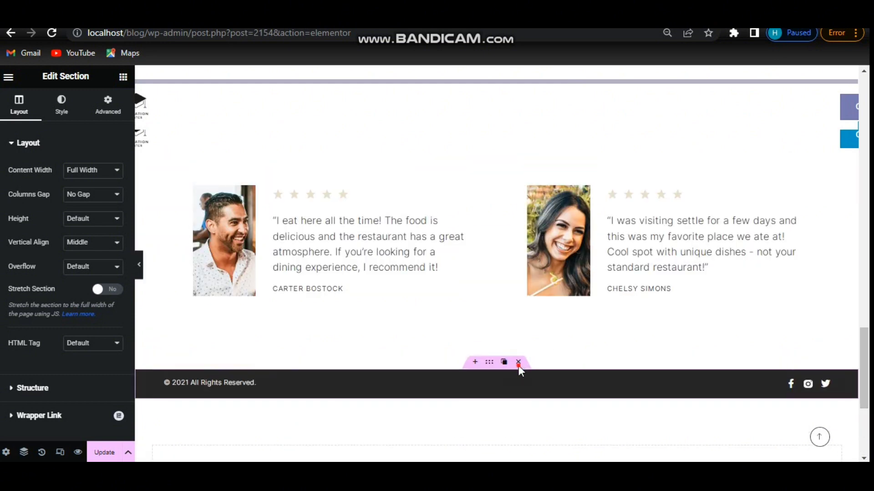
click(518, 362)
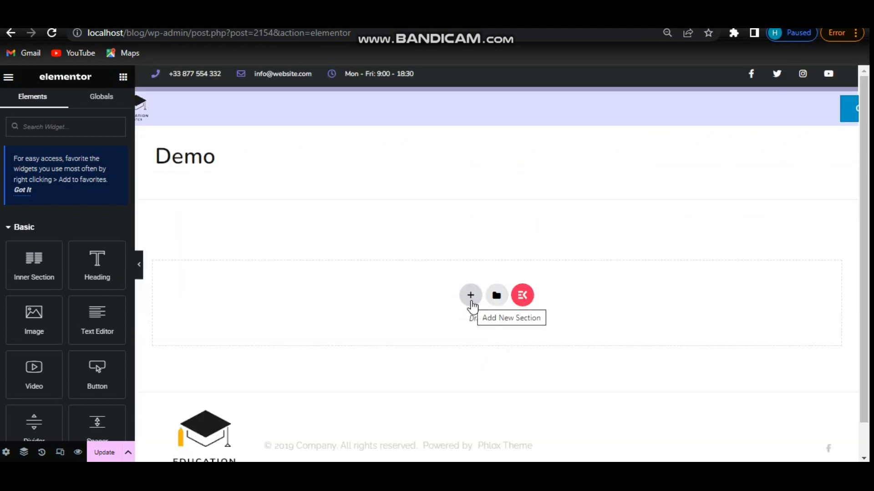
Add a new single-column section to the page and place a Text Editor widget in it.
click(470, 295)
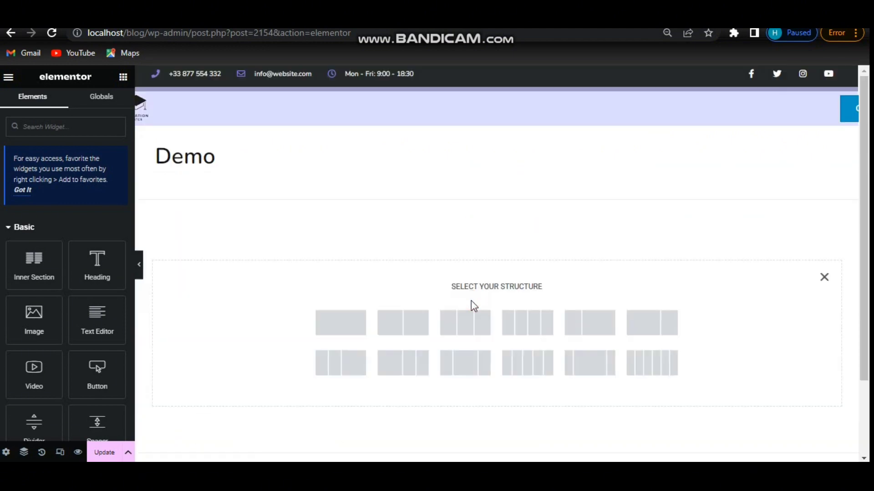
click(350, 328)
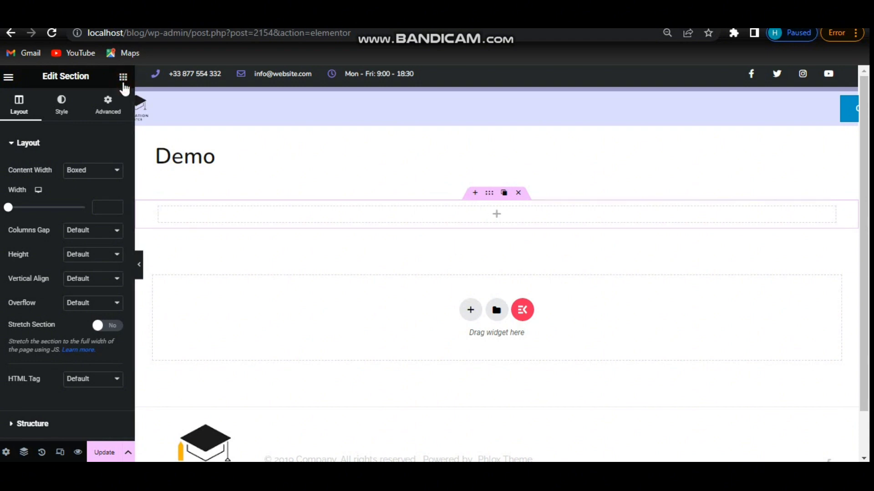
click(122, 78)
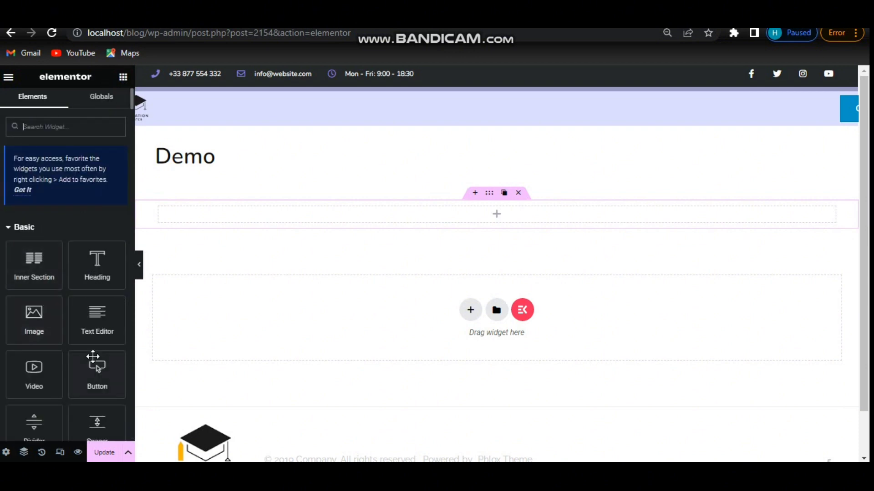
drag(92, 337, 317, 222)
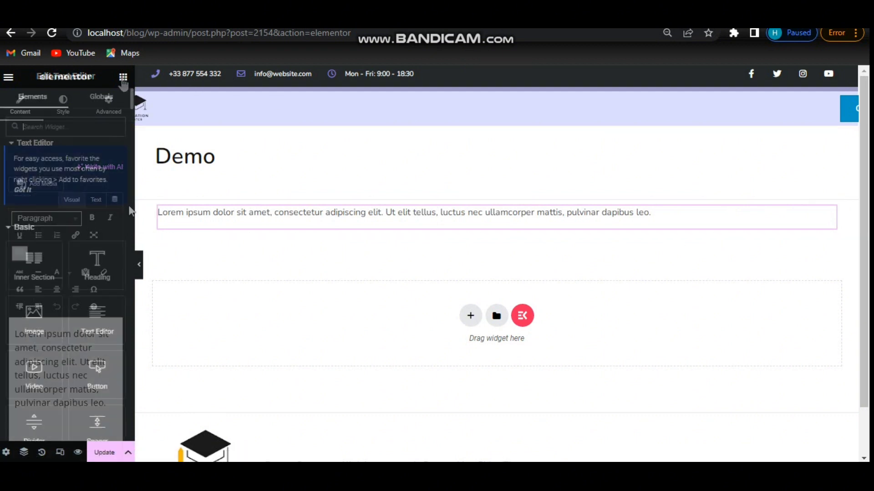
Add a Button widget below the text and an Image widget below the button.
drag(100, 367, 259, 218)
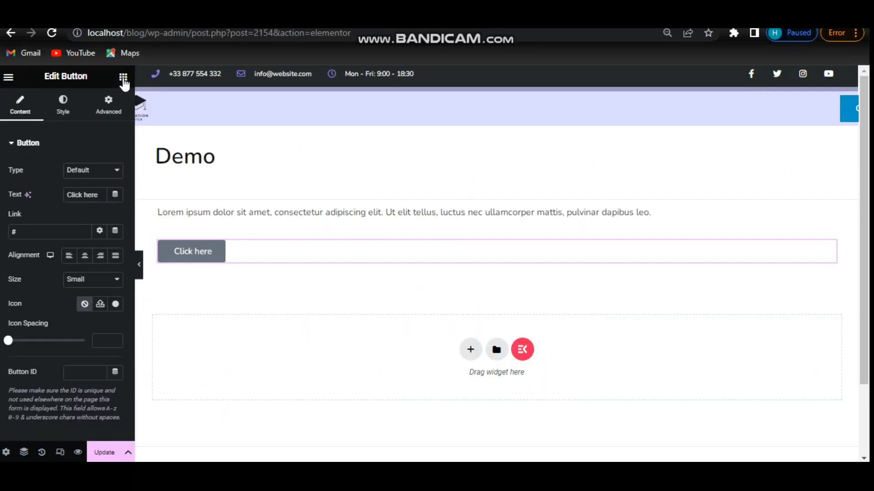
click(123, 77)
drag(33, 316, 264, 266)
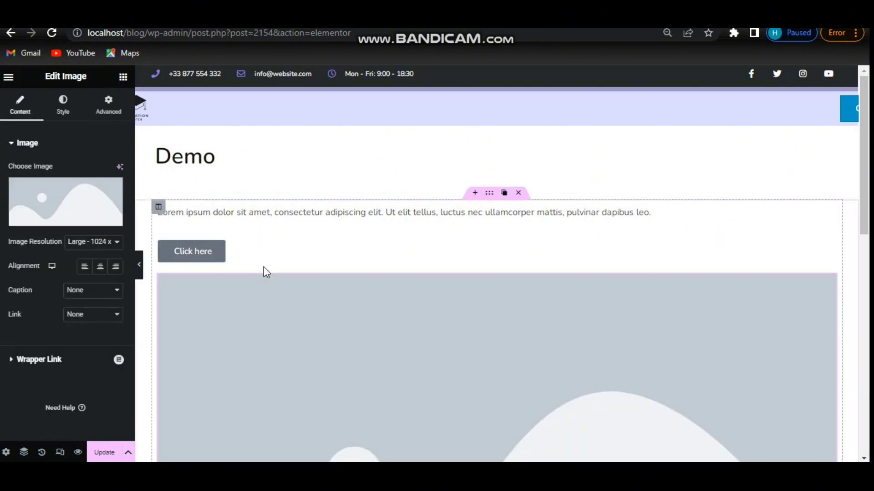
Set the Image widget's picture to 11_Contact_Restaurant-Testimonials_2-31082021.jpg from the media library.
click(66, 226)
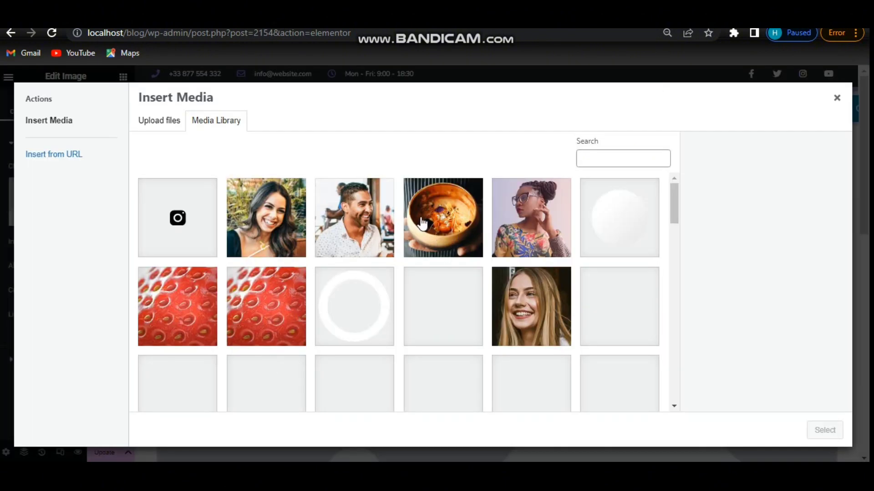
click(282, 219)
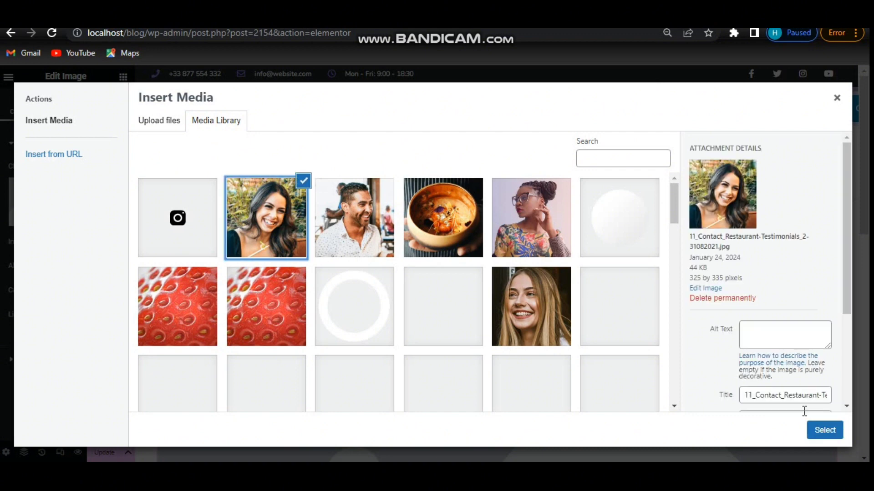
click(818, 431)
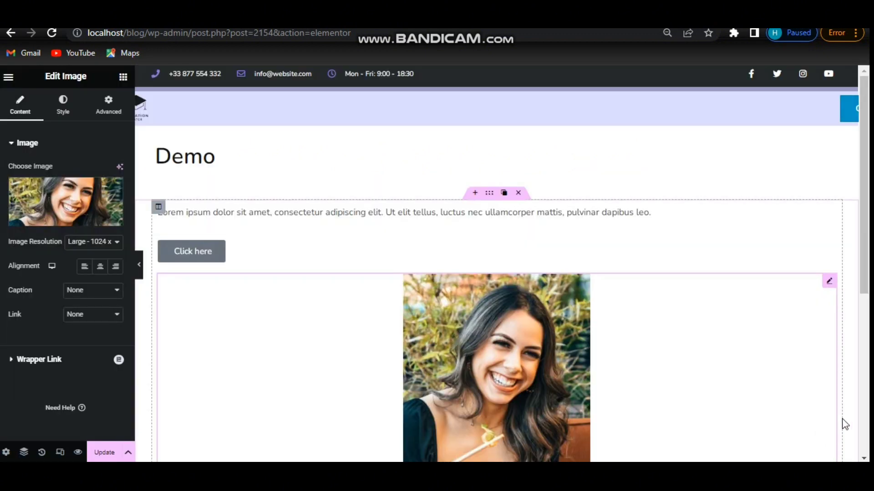
drag(867, 264, 867, 304)
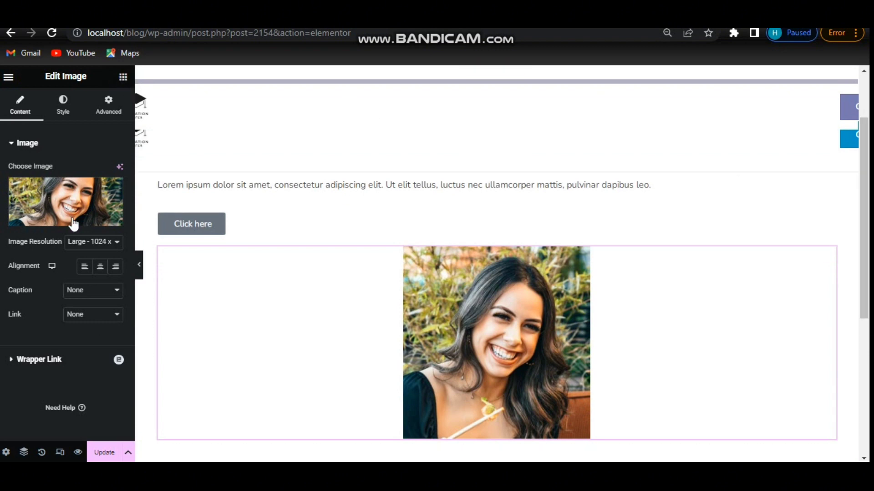
Update the Demo page with the added widgets and preview the result in the browser.
click(120, 78)
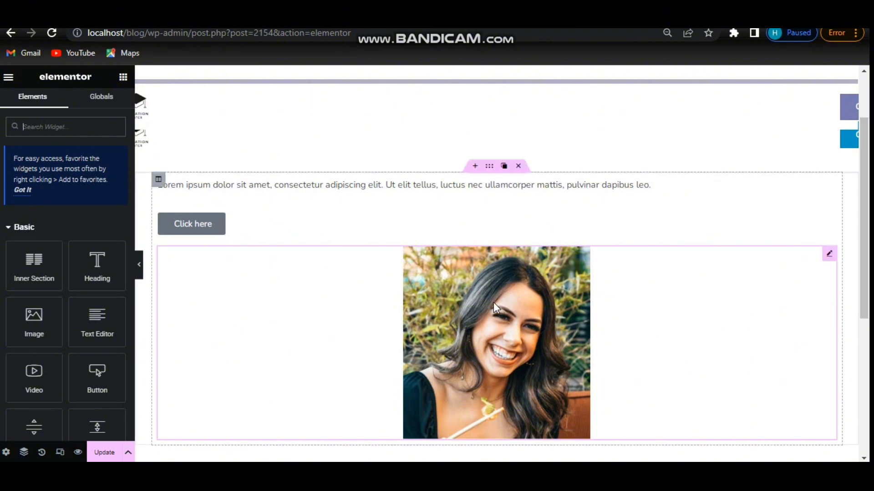
click(104, 454)
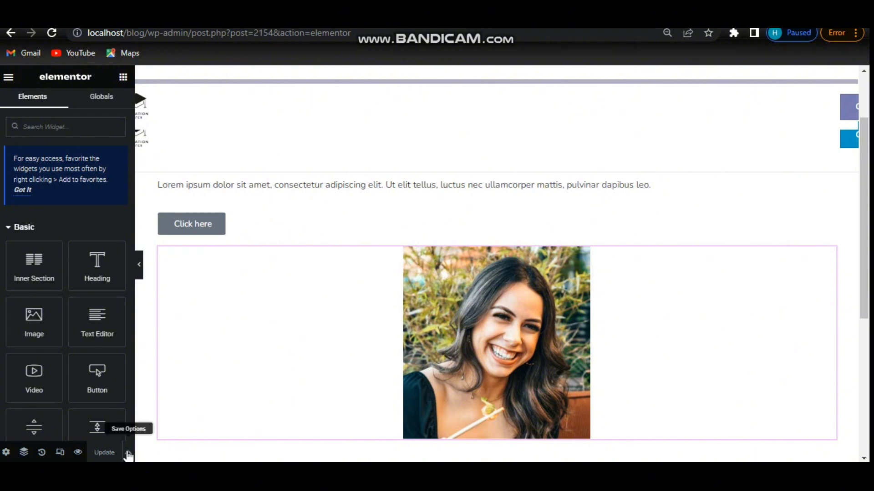
click(78, 450)
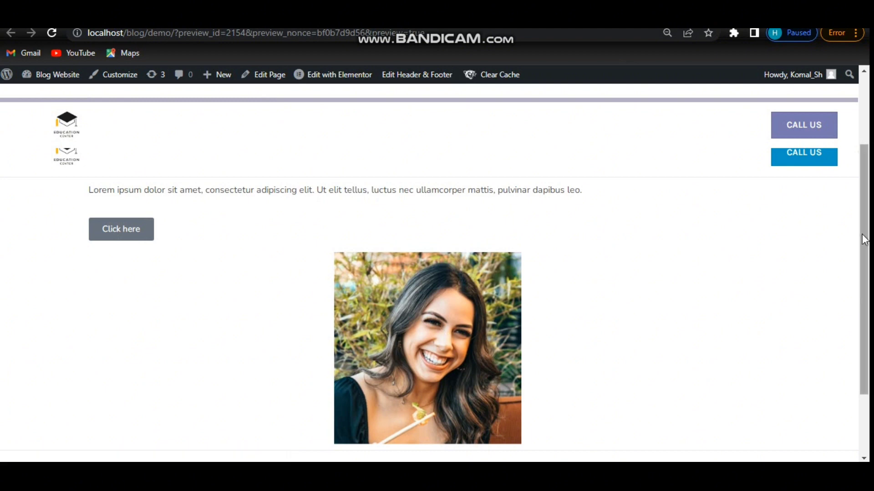
drag(866, 278, 866, 208)
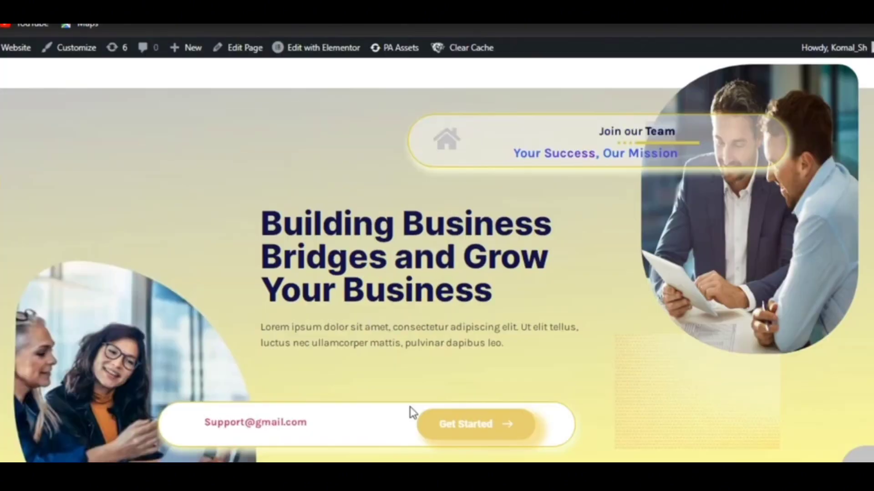
scroll(409, 410, down, 3)
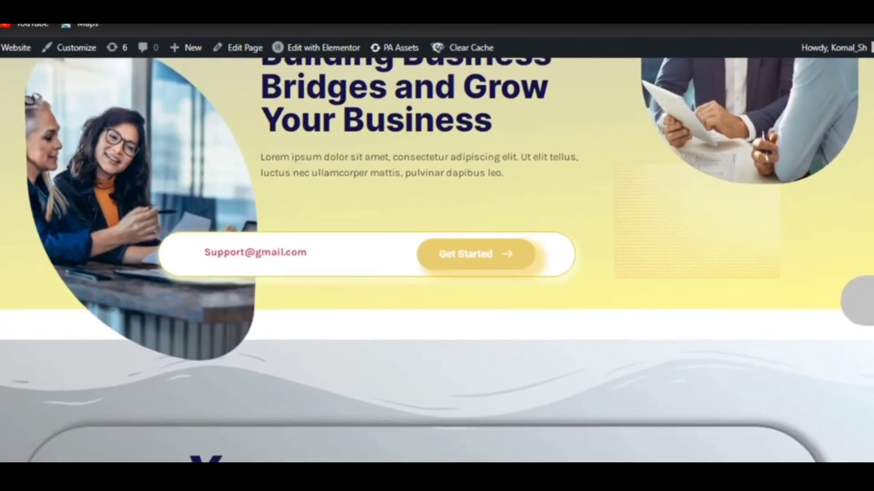
scroll(592, 251, up, 3)
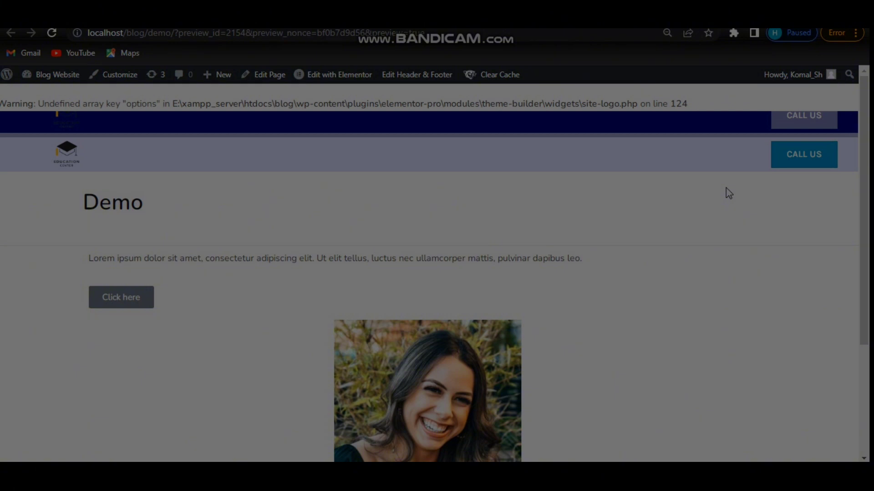